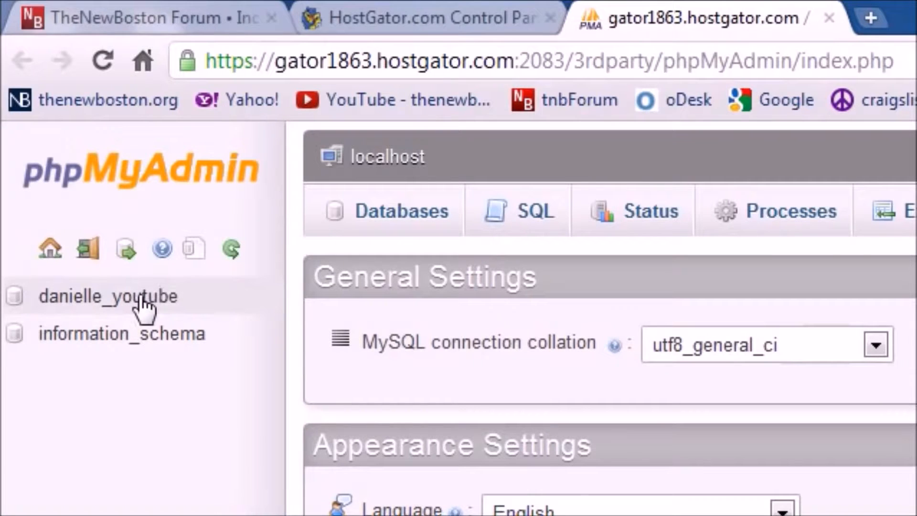
Open the danielle_youtube database in phpMyAdmin
left_click(106, 305)
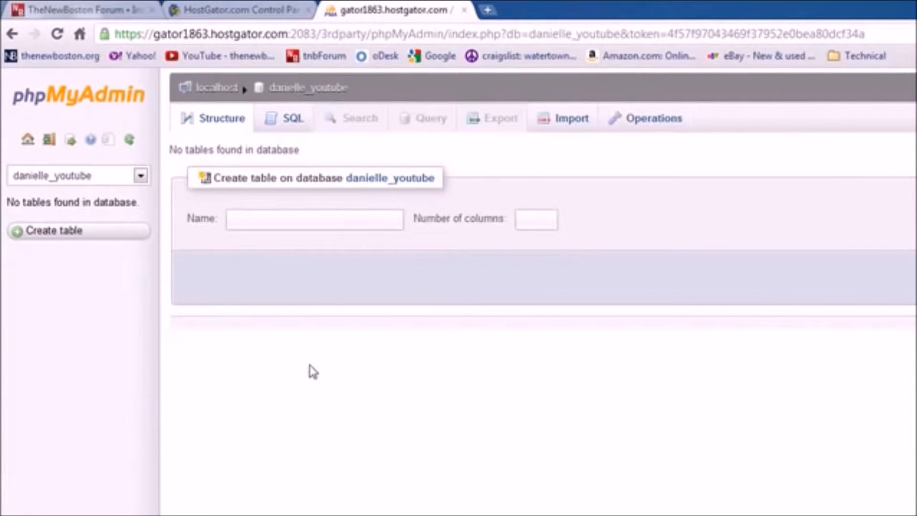
left_click(106, 14)
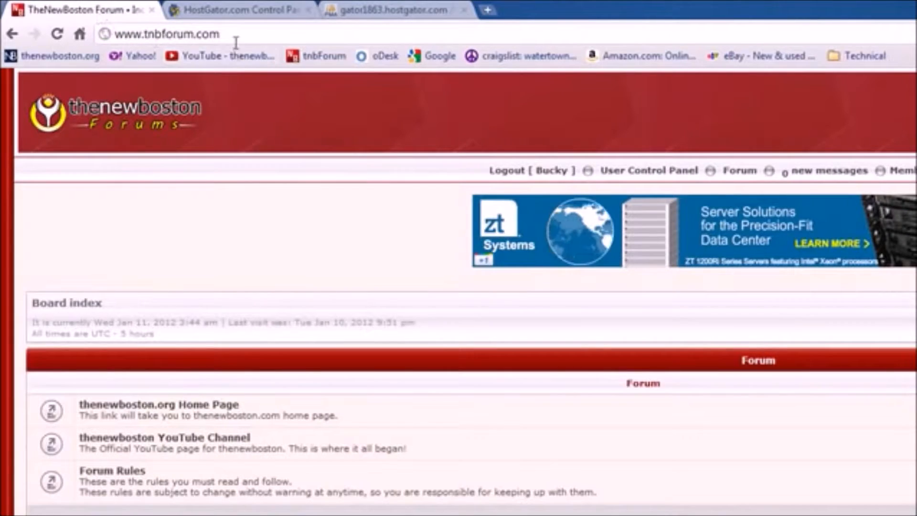
left_click_drag(225, 35, 146, 39)
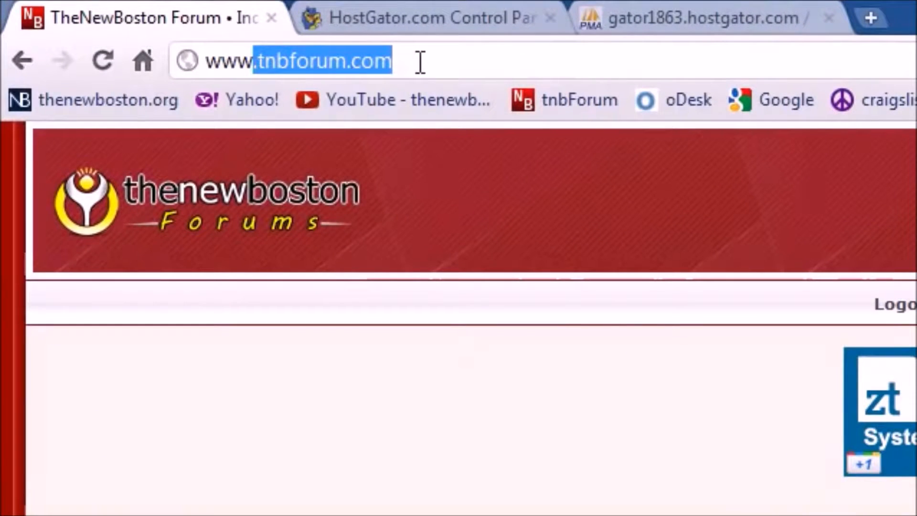
left_click(421, 62)
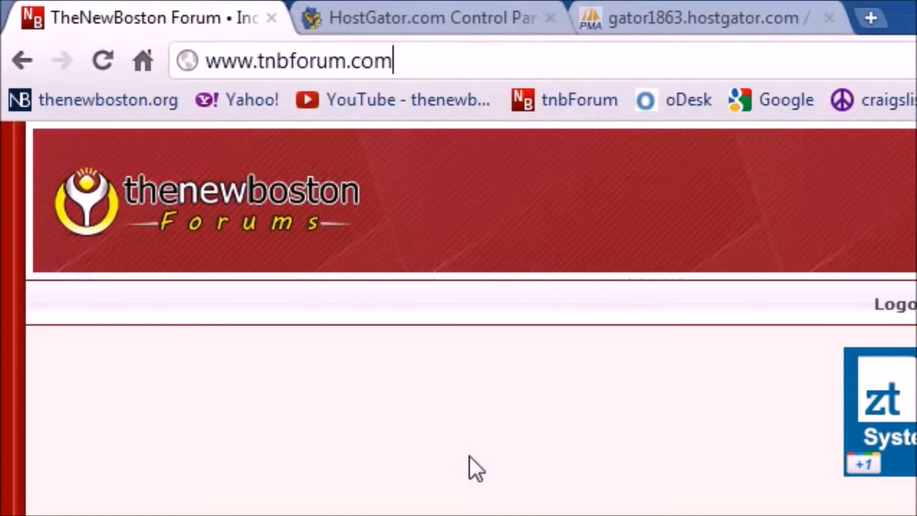
scroll(469, 455, "down", 10)
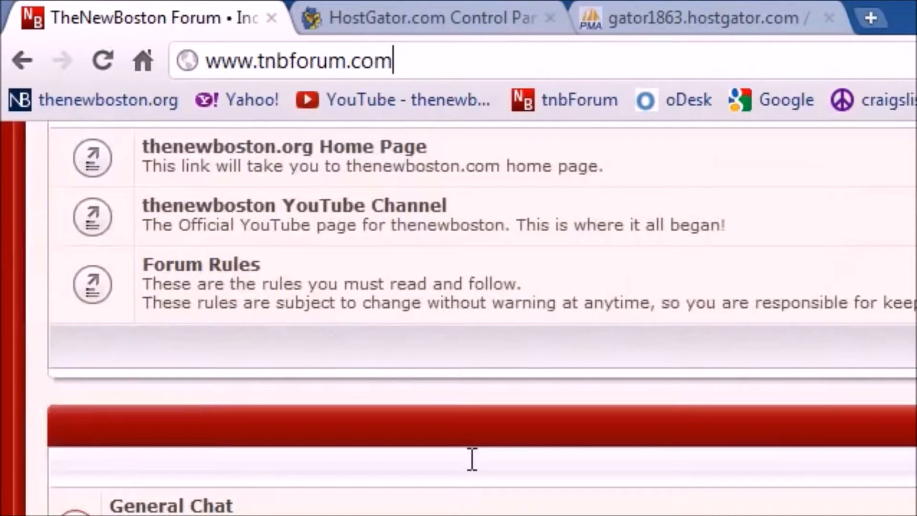
scroll(471, 460, "down", 6)
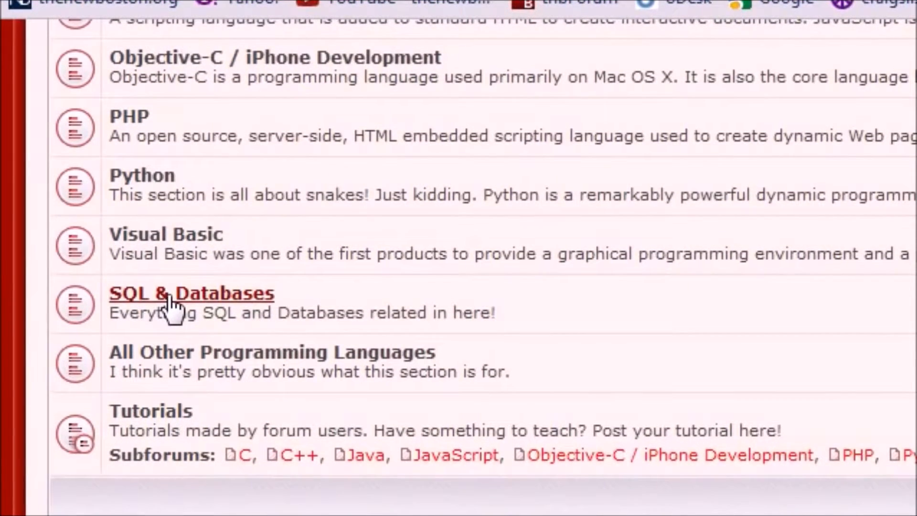
left_click(170, 294)
scroll(180, 323, "down", 5)
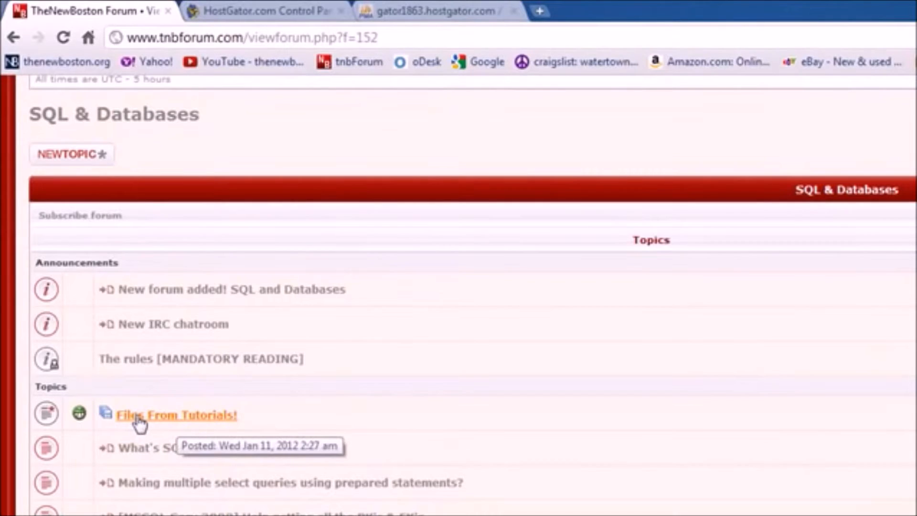
left_click(154, 420)
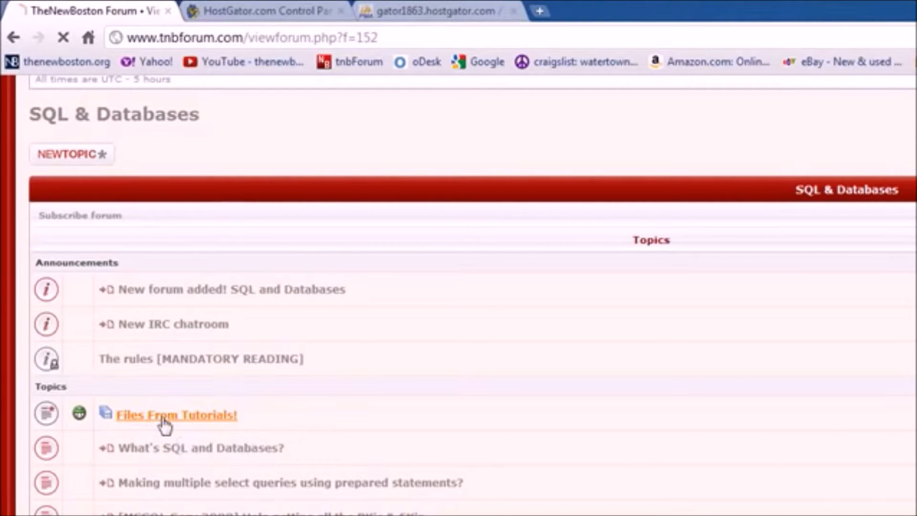
scroll(486, 487, "down", 5)
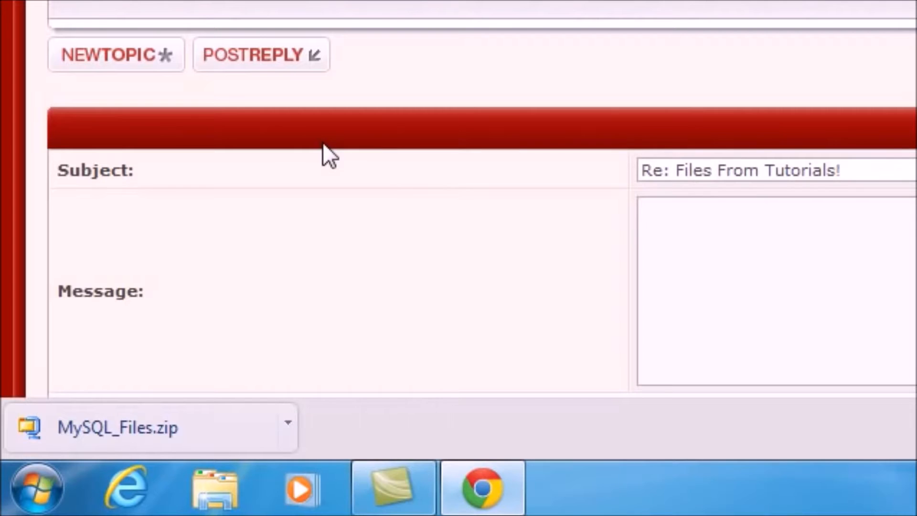
Open the downloaded MySQL_Files.zip in WinZip, dismiss the update check and unzip the archive
left_click(107, 432)
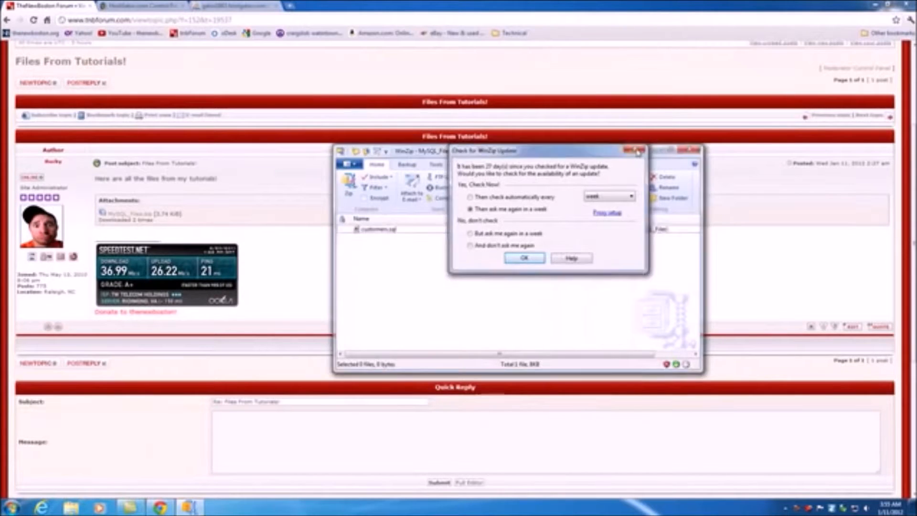
left_click(638, 152)
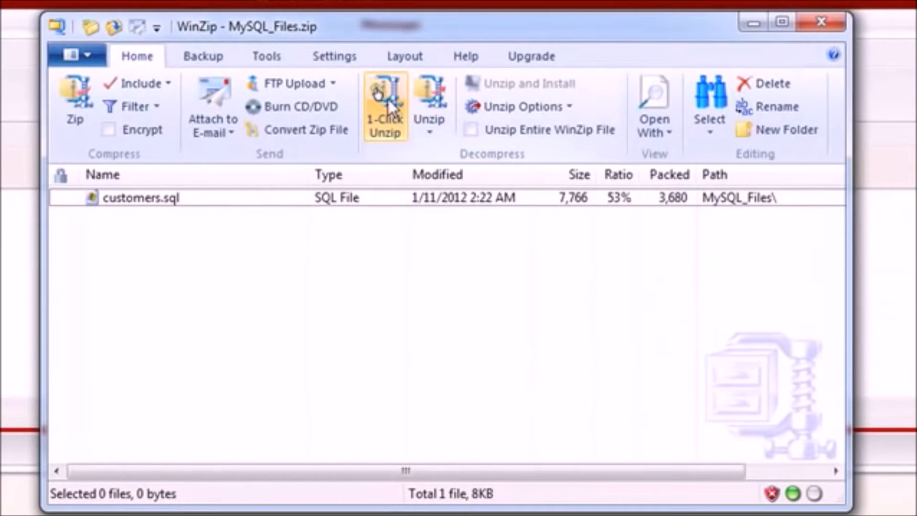
left_click(388, 102)
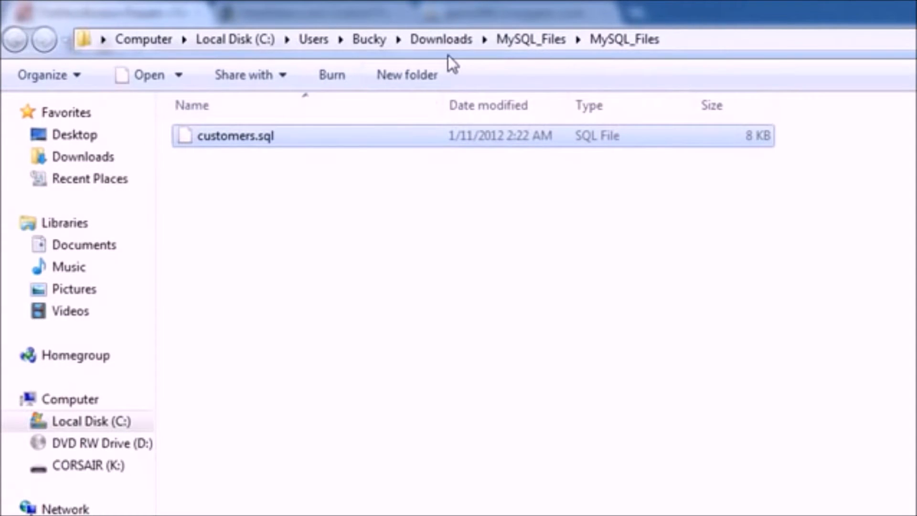
Trace the extracted SQL file's location from the Downloads folder through both nested MySQL_Files folders
left_click(443, 39)
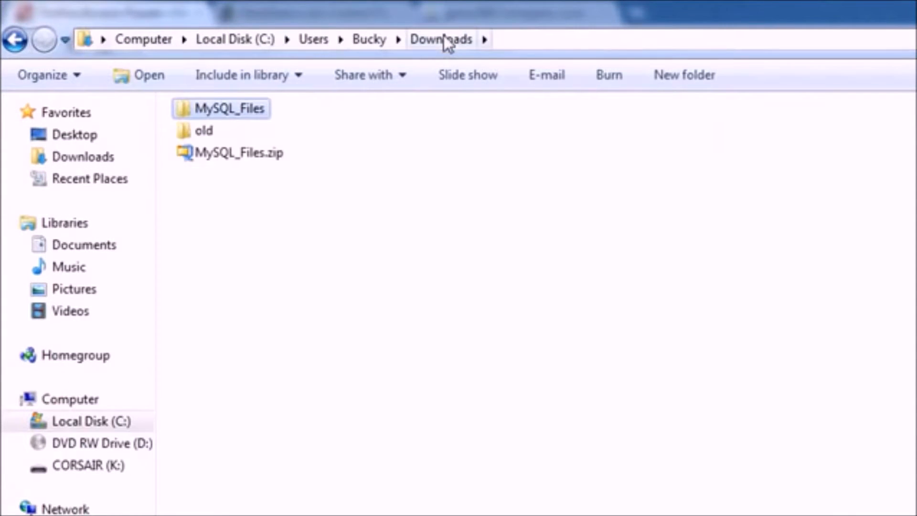
double_click(184, 110)
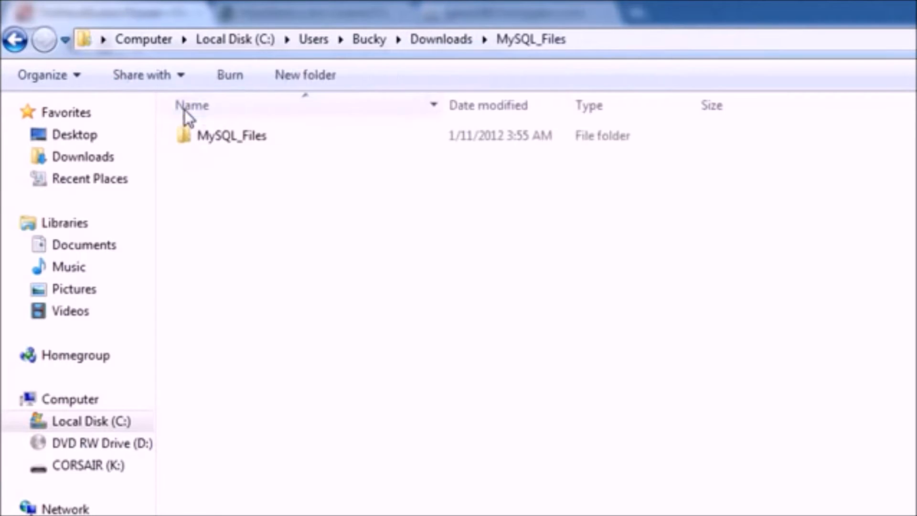
double_click(181, 141)
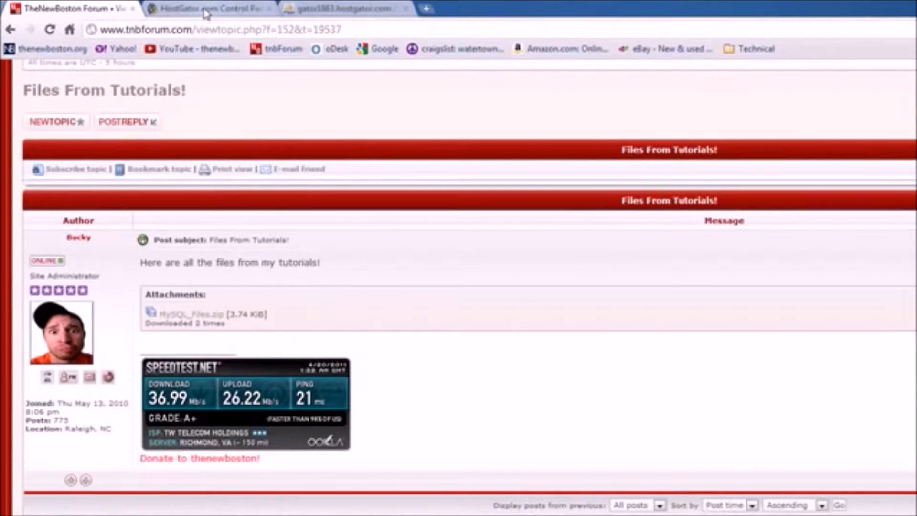
Switch back to phpMyAdmin and open the import page for the danielle_youtube database
left_click(201, 9)
left_click(342, 14)
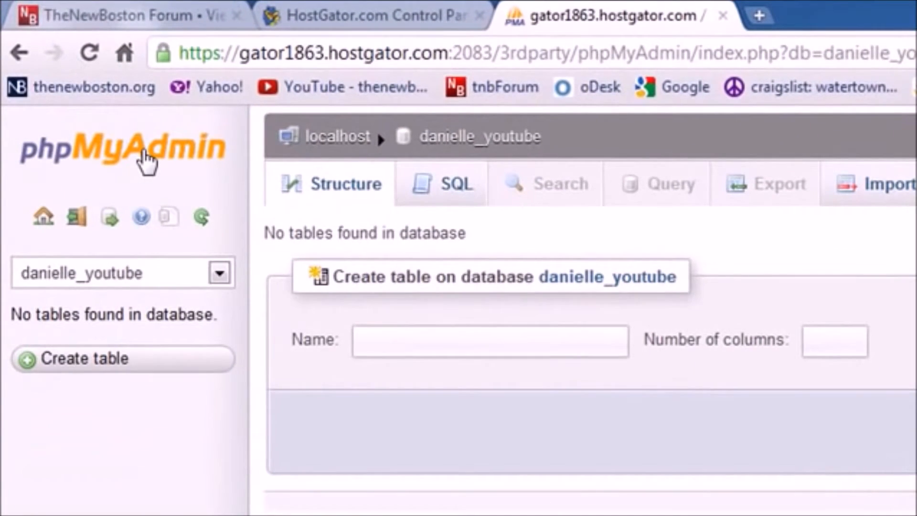
left_click(144, 154)
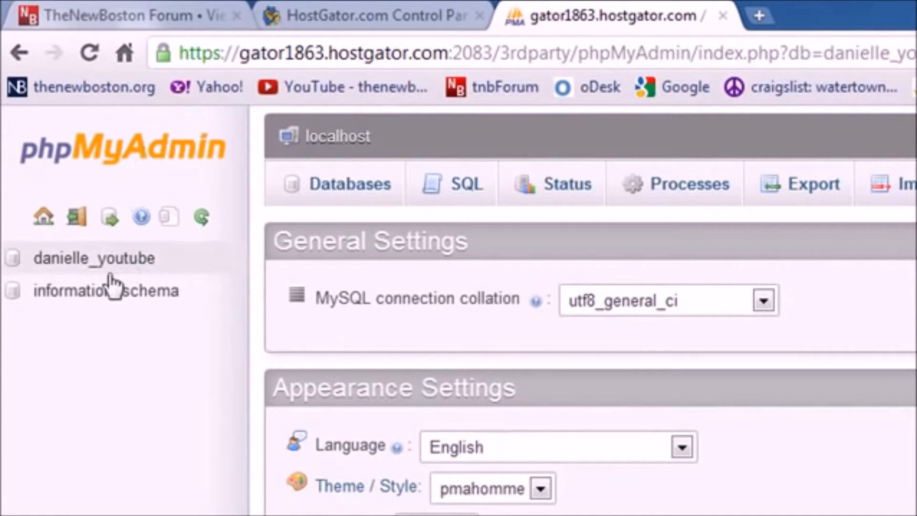
left_click(92, 262)
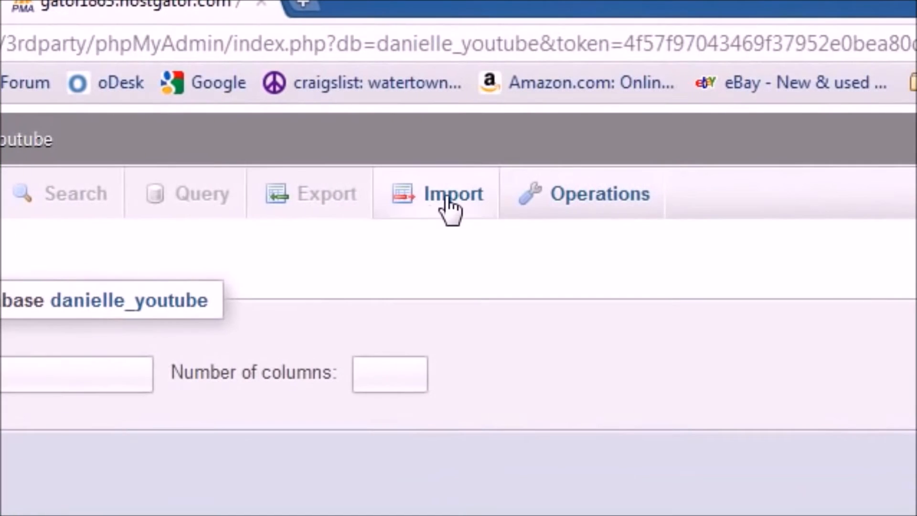
left_click(447, 206)
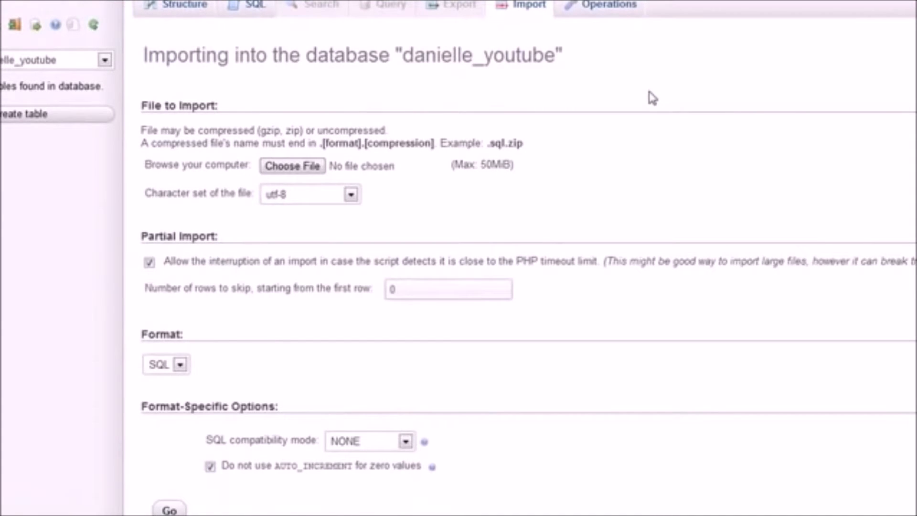
Import customers.sql from the extracted inner MySQL_Files folder into the danielle_youtube database, keeping the SQL format and utf-8 character set
left_click(296, 174)
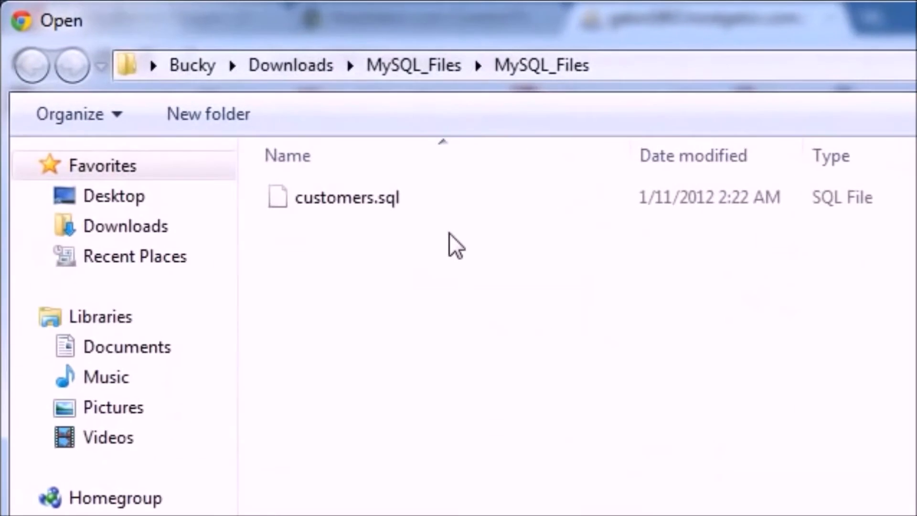
left_click(223, 4)
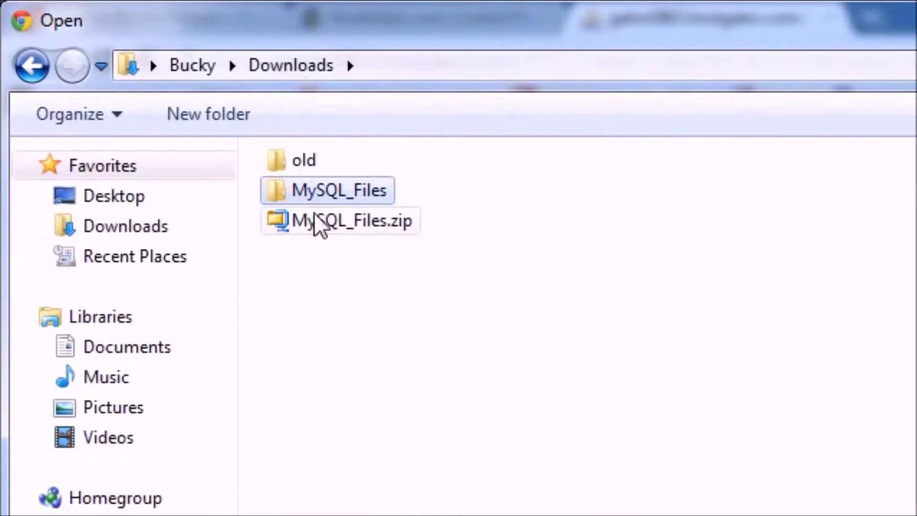
double_click(281, 193)
double_click(280, 196)
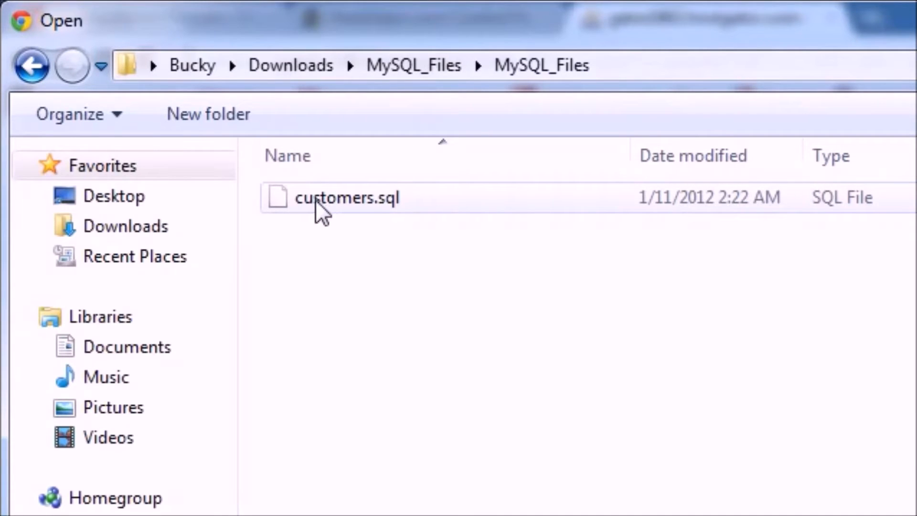
double_click(278, 197)
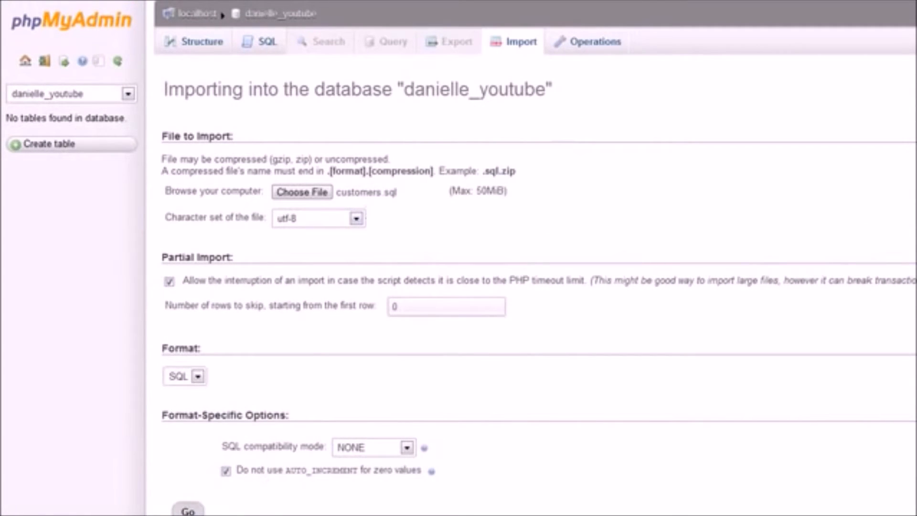
left_click(188, 510)
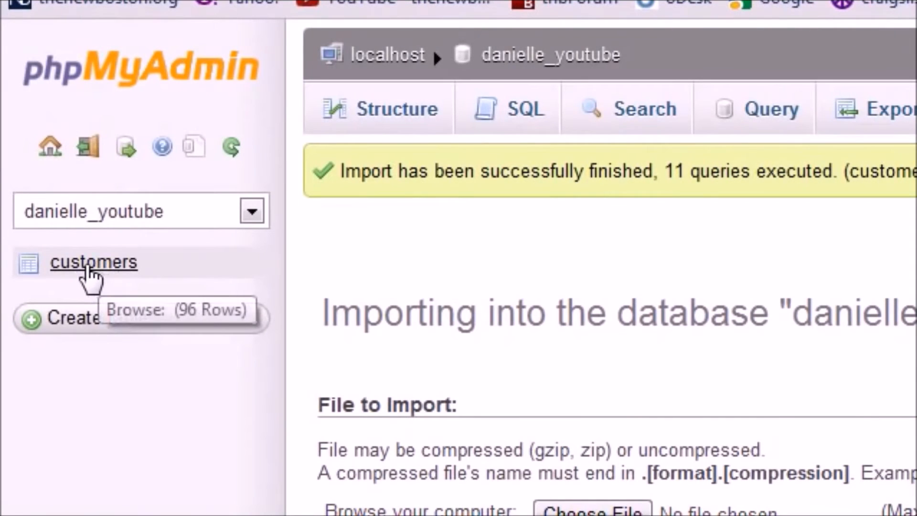
Browse the imported customers table and examine its columns and records
left_click(88, 267)
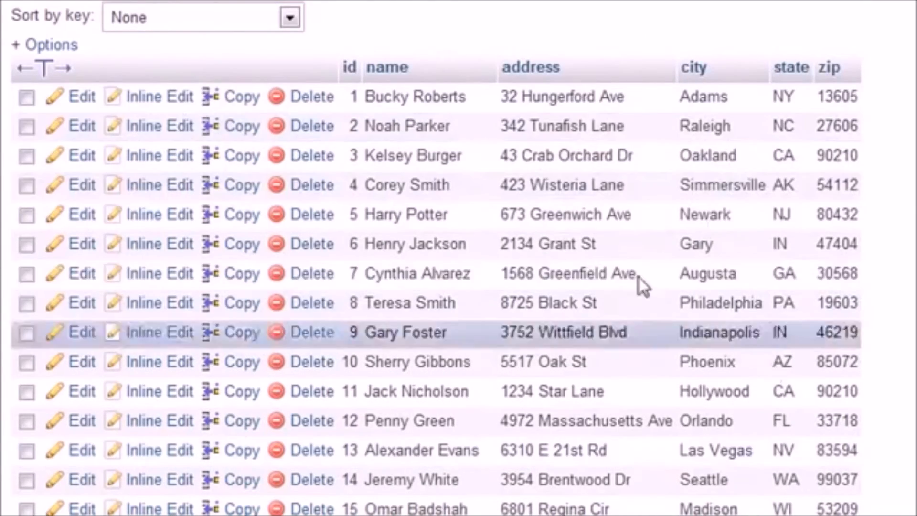
scroll(581, 383, "down", 3)
scroll(581, 379, "down", 5)
scroll(481, 322, "up", 10)
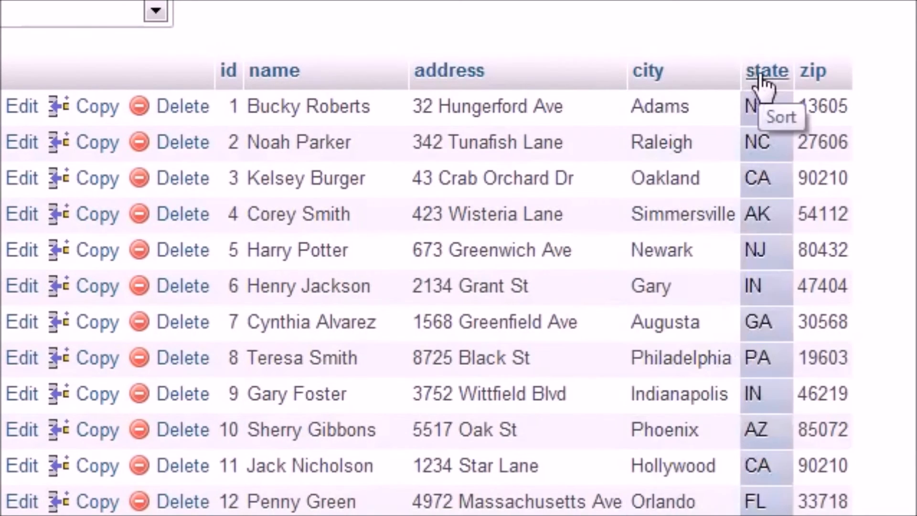
scroll(459, 258, "down", 5)
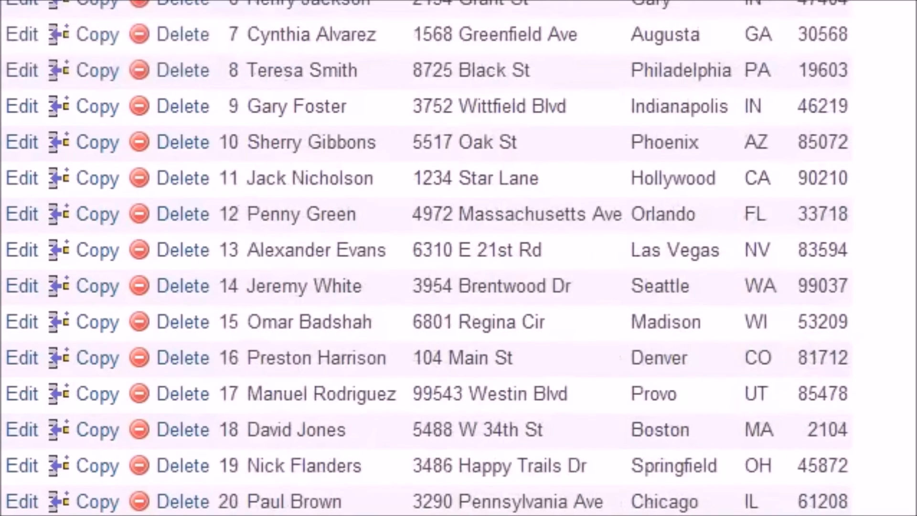